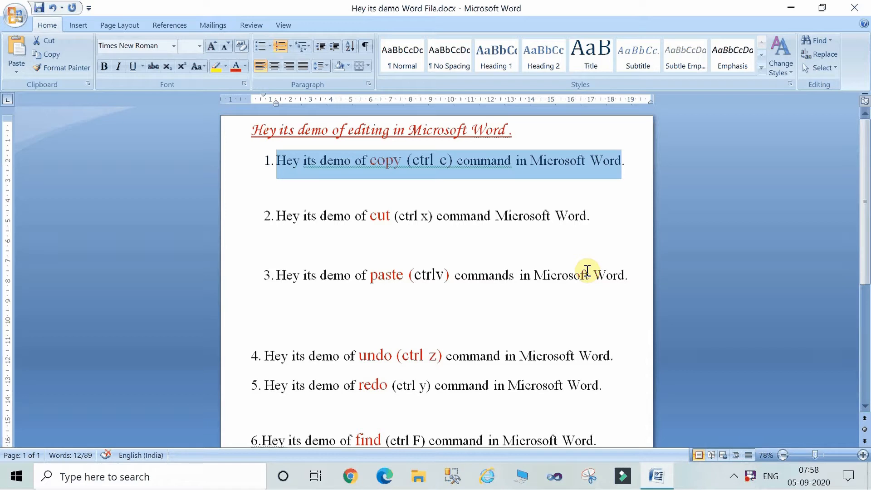
Step: Copy the first list item about the copy command and paste it on the line below the paste item
click(363, 194)
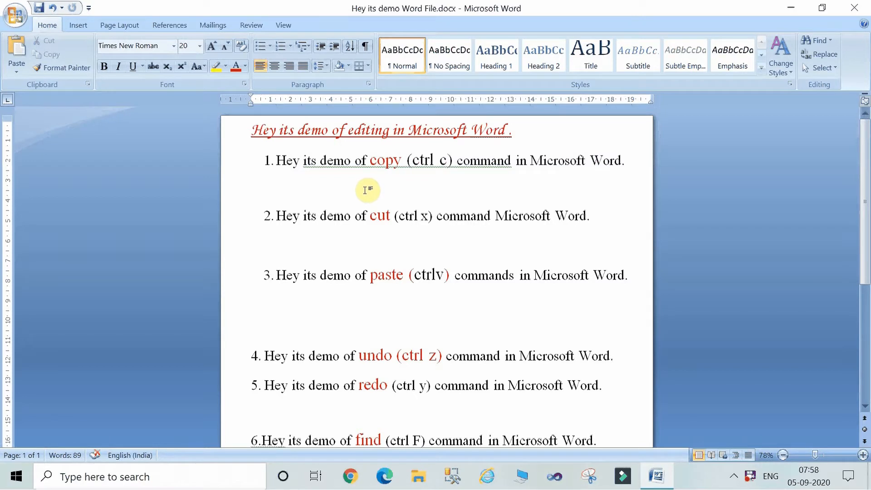
triple_click(290, 162)
key(ctrl+c)
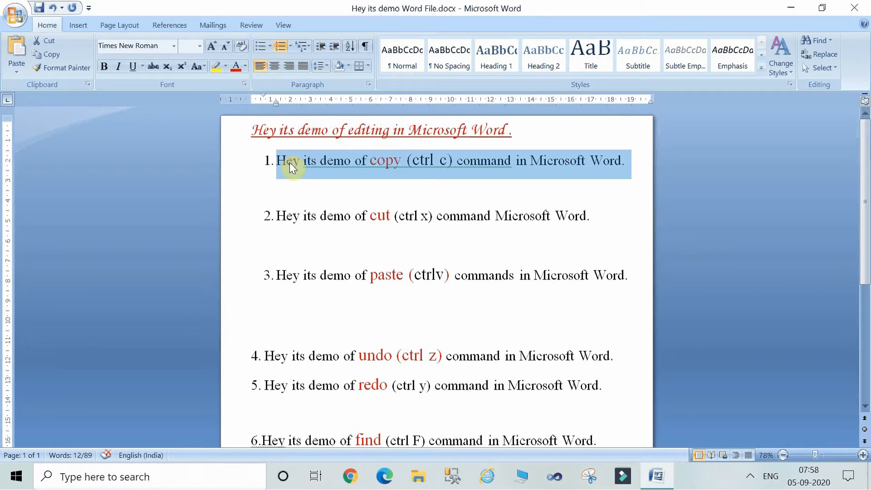
click(317, 293)
click(297, 314)
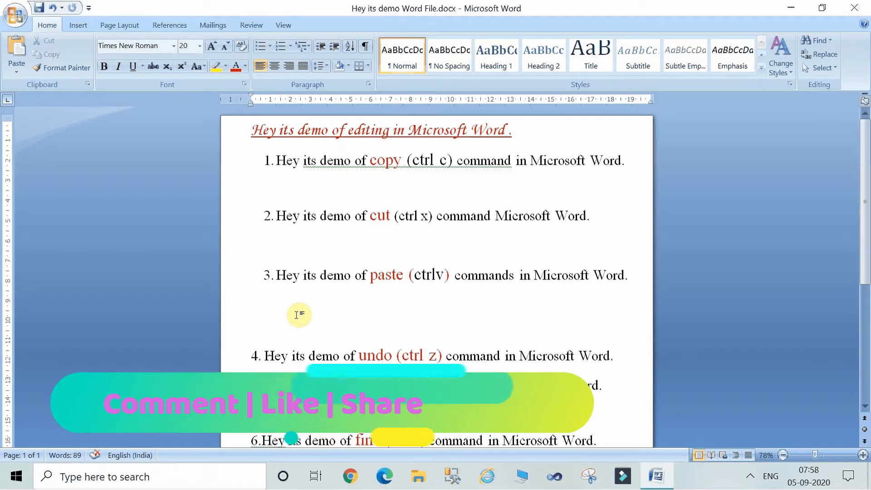
key(ctrl+v)
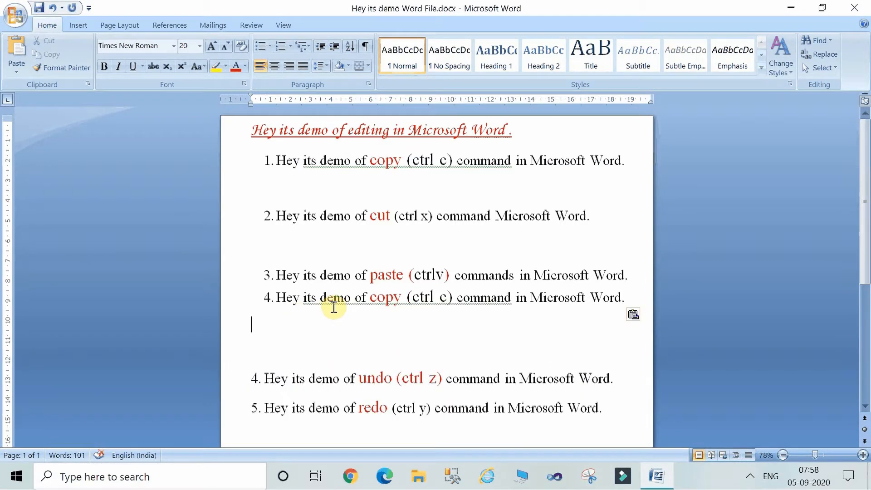
Step: Paste three more copies of the copy sentence as separate list items below item 4
click(371, 164)
triple_click(372, 167)
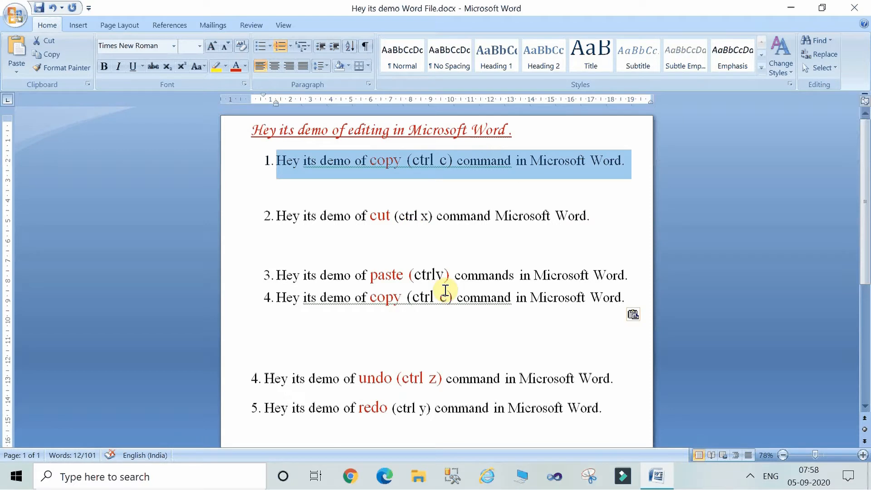
click(631, 299)
key(Return)
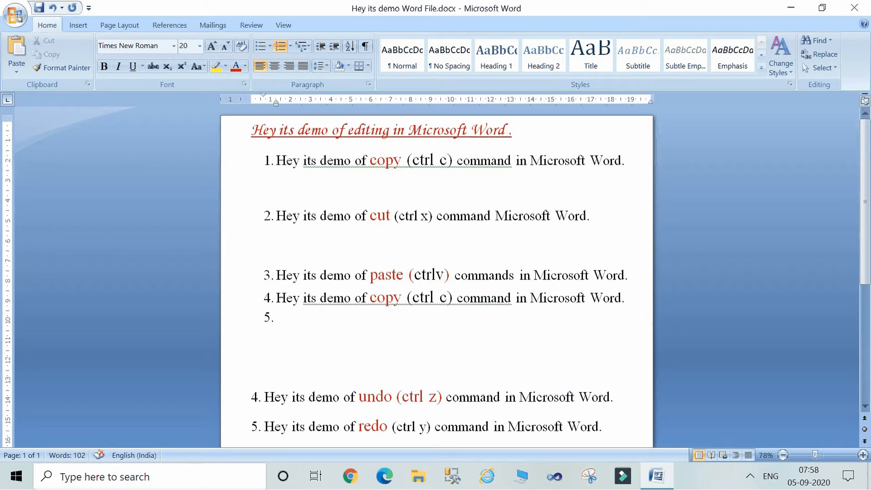
key(BackSpace)
key(ctrl+v)
key(ctrl+v)
key(ctrl+v)
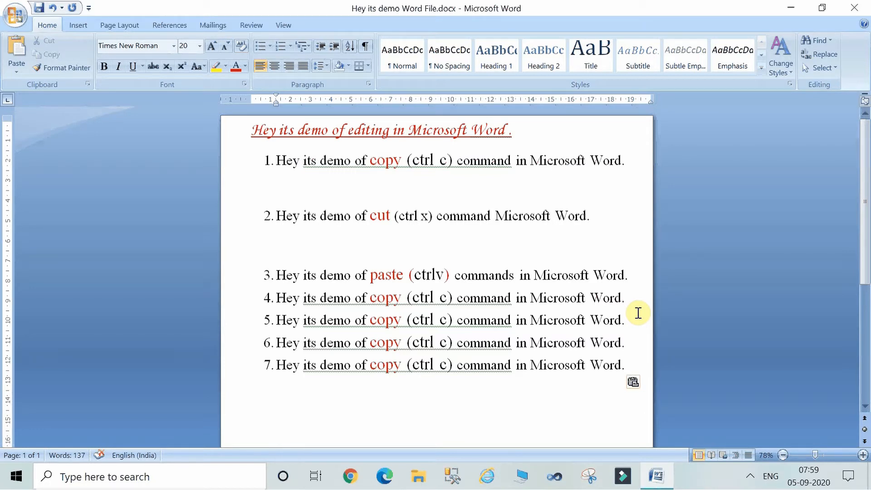
Step: Cut list item 2 about the cut command and paste it on the empty line below the last copy sentence
click(270, 211)
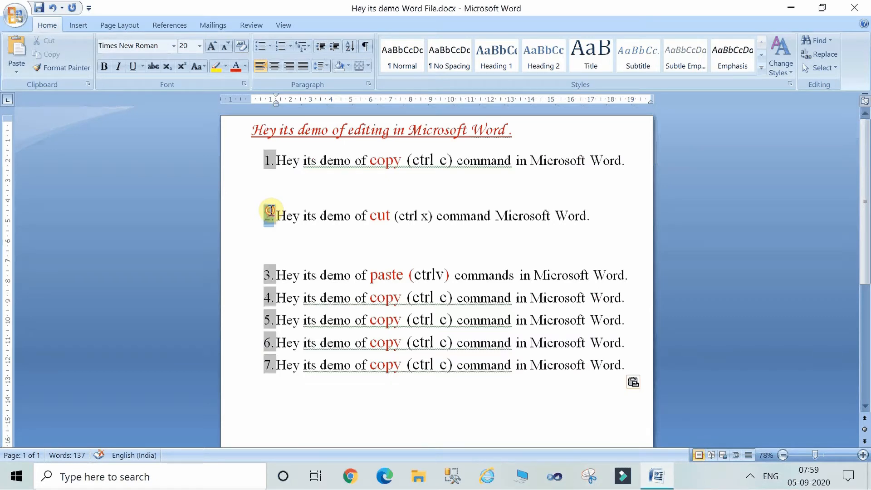
double_click(307, 215)
click(307, 215)
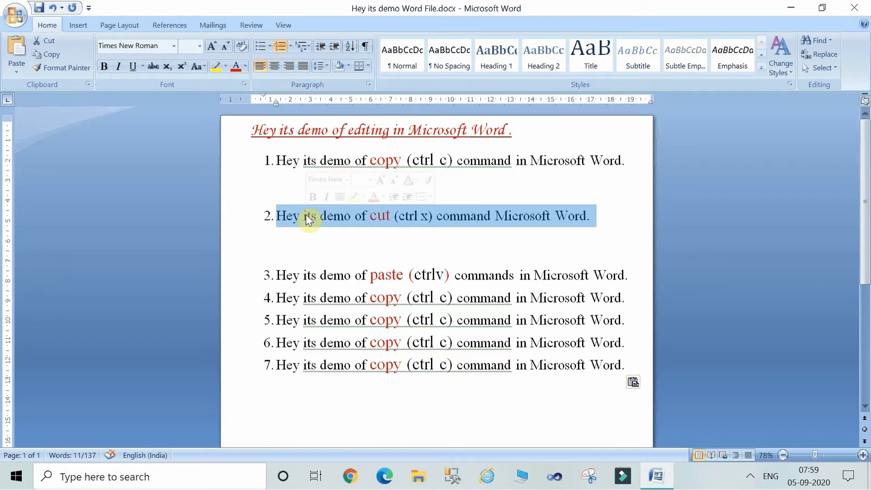
key(ctrl+x)
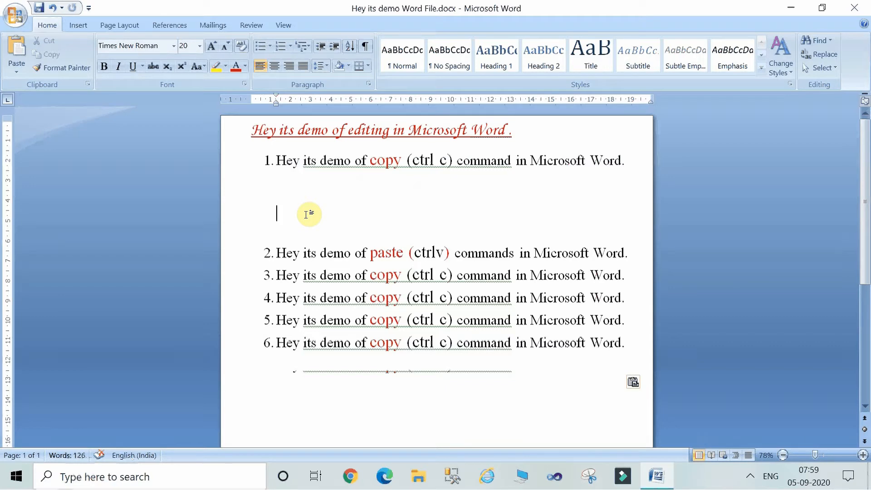
click(323, 377)
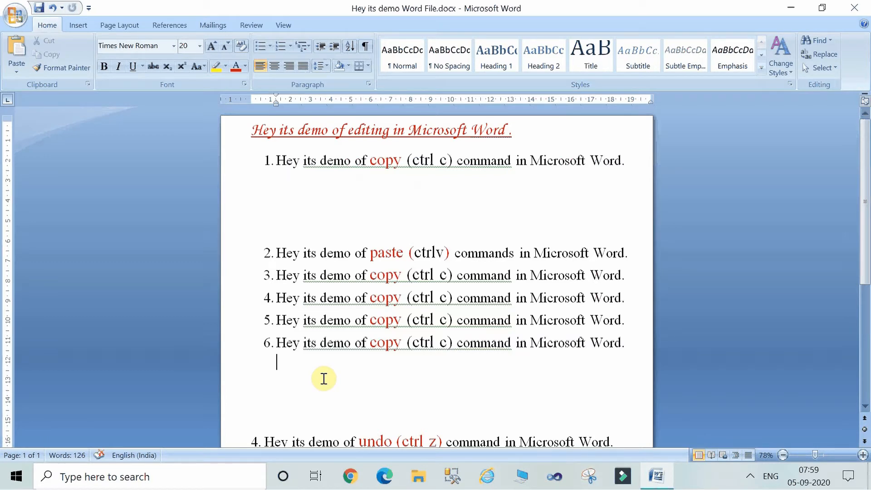
key(ctrl+v)
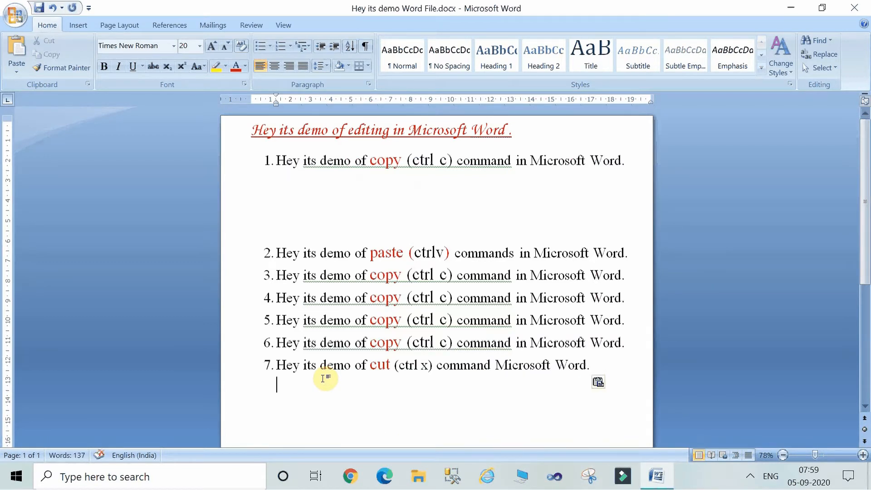
Step: Paste the cut sentence two more times, starting at the end of item 7
click(624, 364)
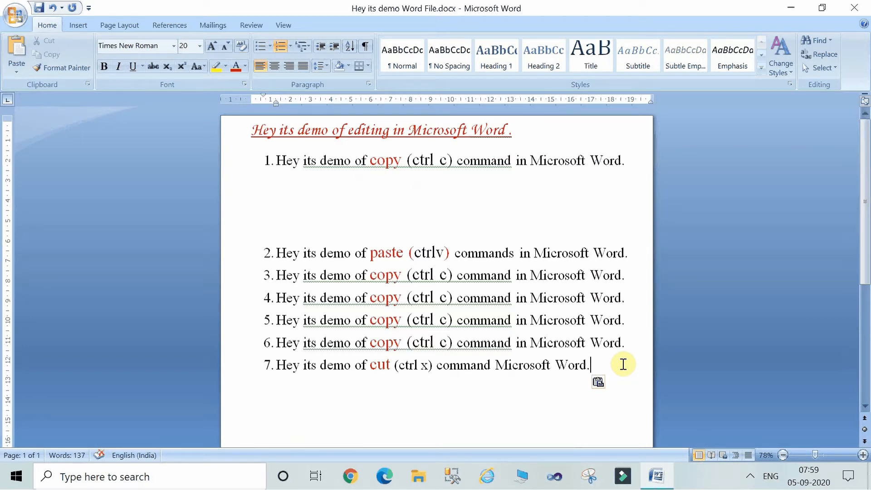
key(ctrl+v)
key(ctrl+v)
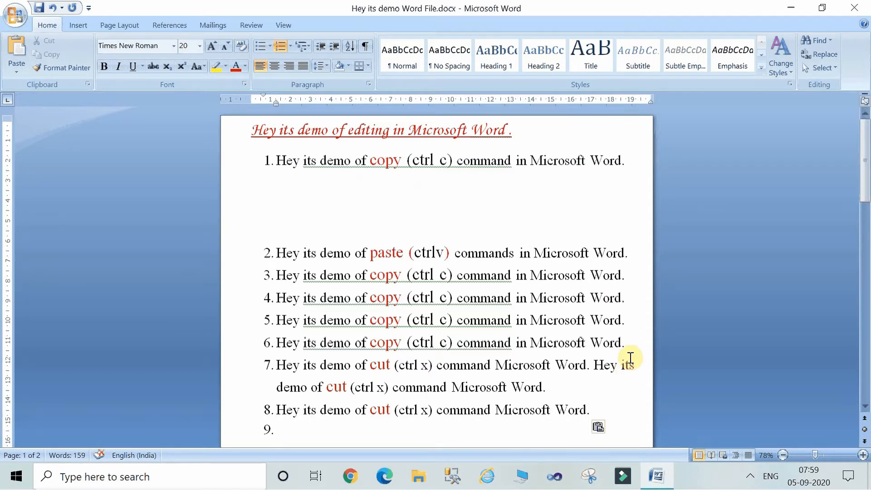
Step: Remove the empty list number 9 below the last pasted cut sentence
click(864, 407)
click(865, 407)
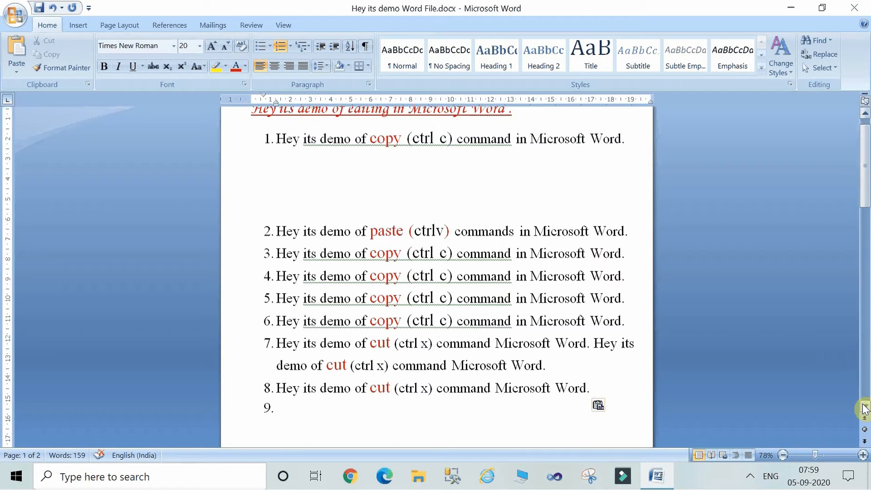
click(864, 407)
click(864, 407)
click(865, 406)
click(865, 407)
click(864, 407)
click(865, 407)
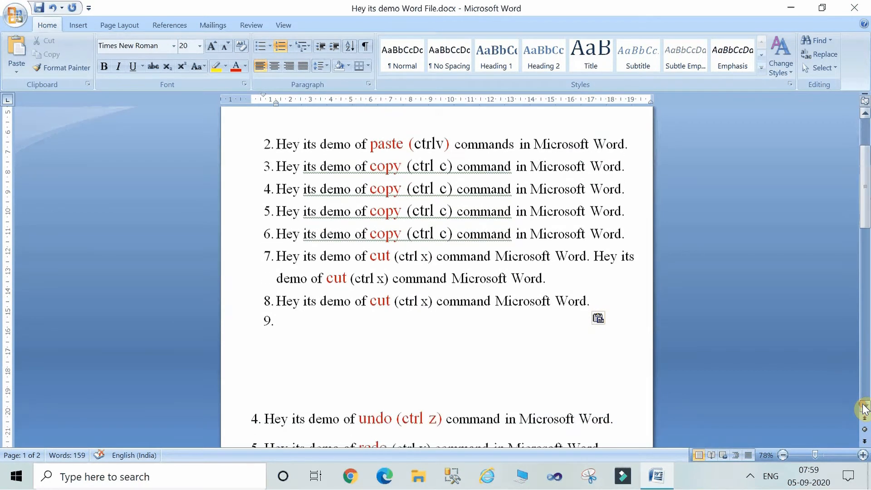
click(865, 407)
click(864, 407)
click(864, 407)
click(865, 407)
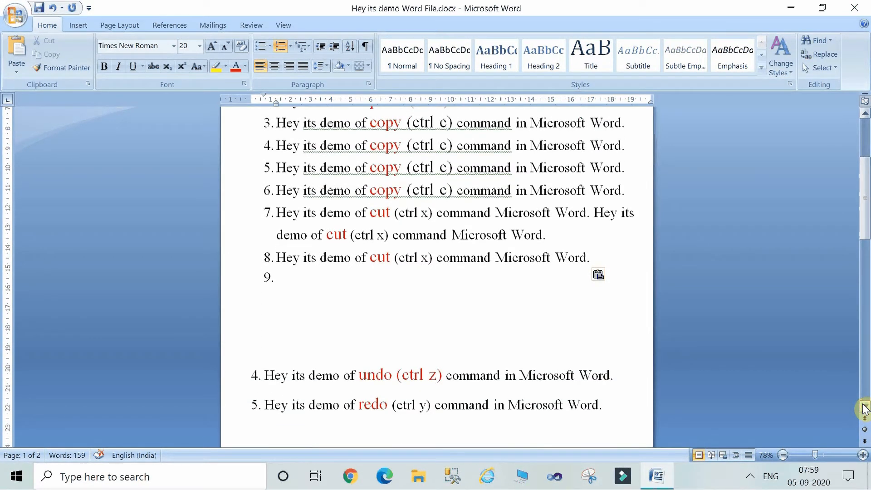
key(BackSpace)
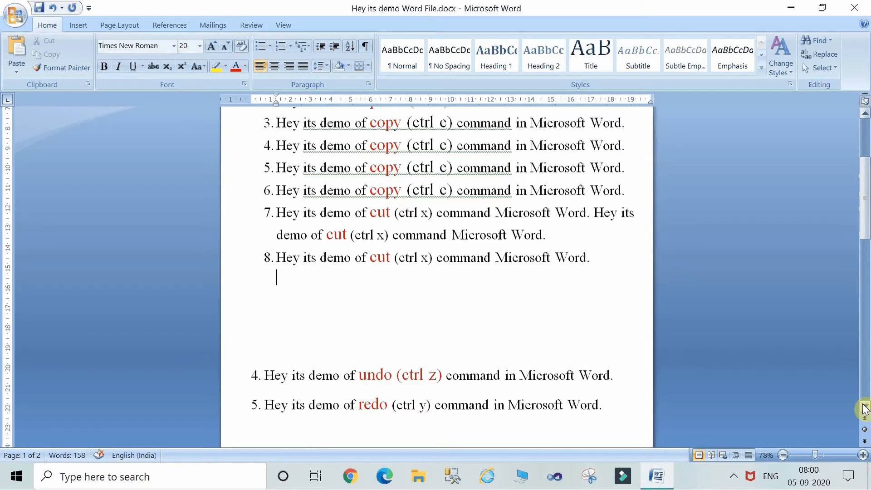
Step: Undo the removal of number 9 and all three pastes of the cut sentence
key(ctrl+z)
key(ctrl+y)
key(ctrl+z)
key(ctrl+z)
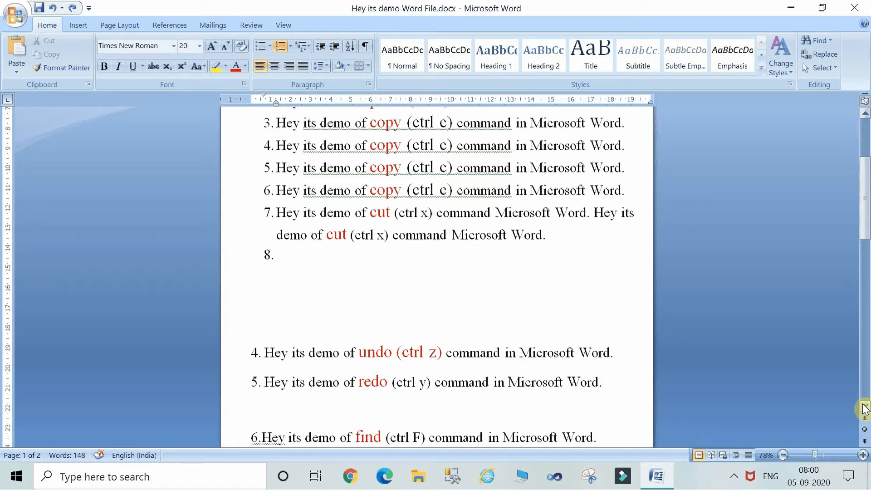
key(ctrl+z)
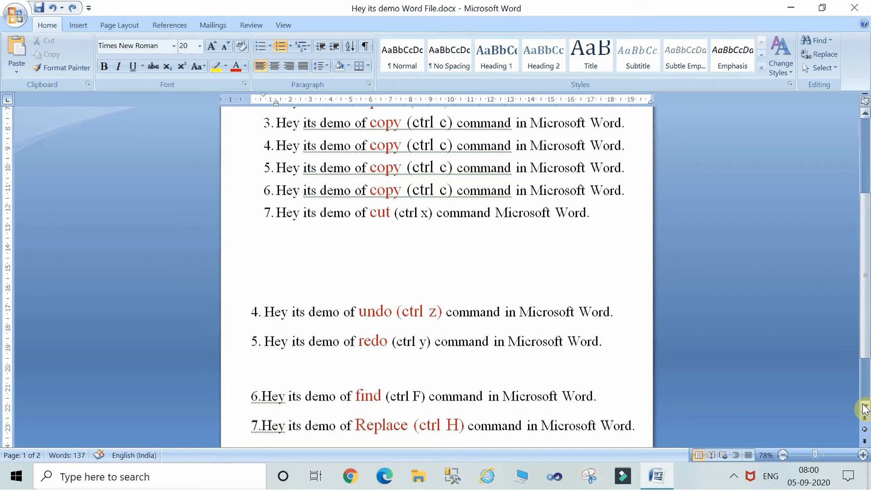
key(ctrl+z)
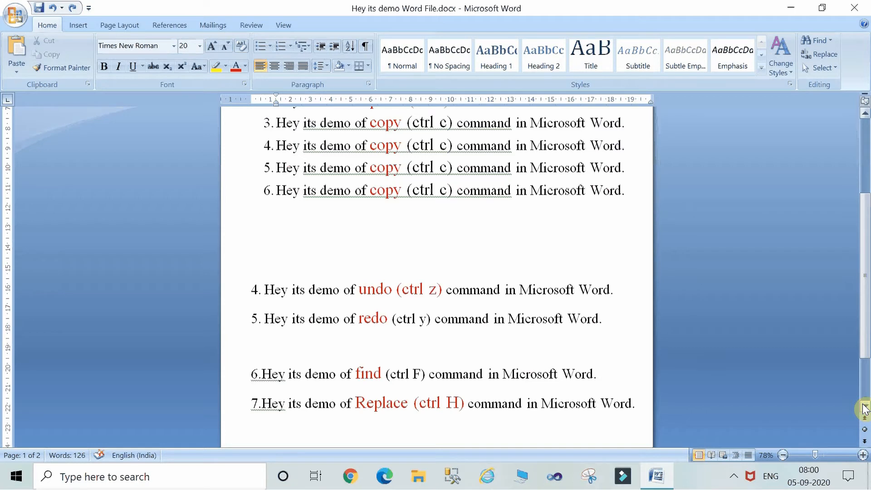
Step: Redo the three pastes of the cut sentence and the removal of number 9
key(ctrl+v)
key(ctrl+v)
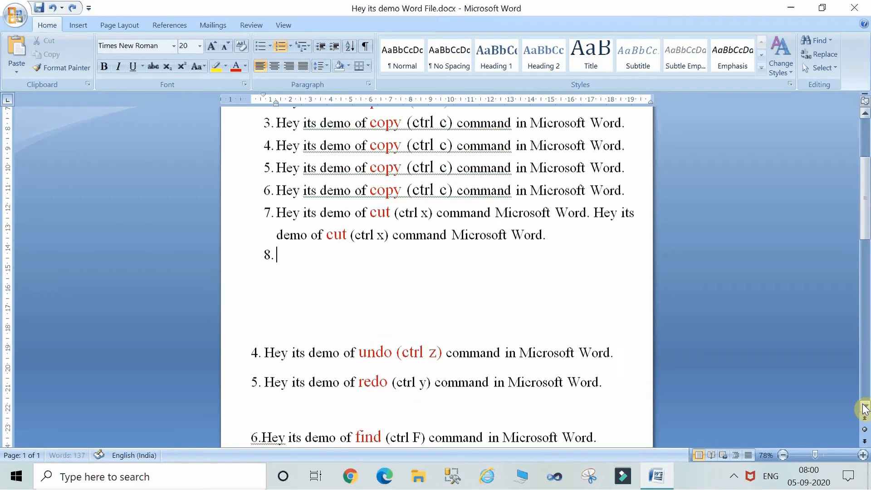
key(ctrl+v)
key(BackSpace)
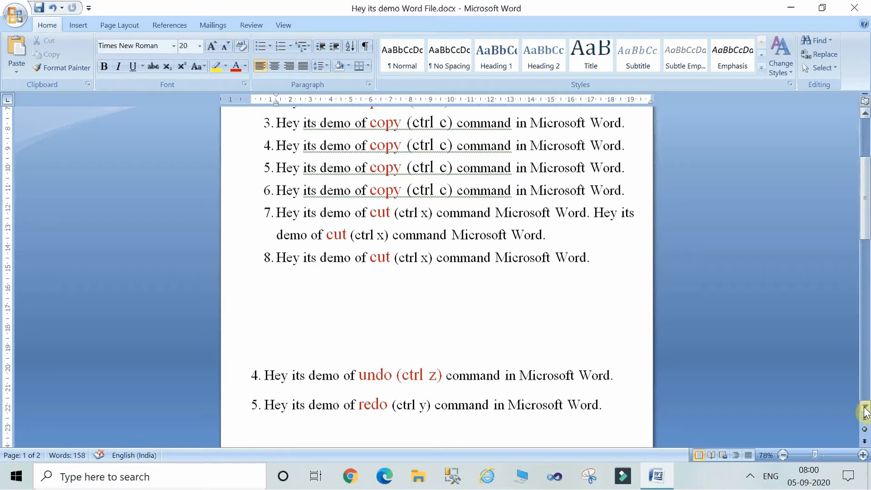
Step: Delete the blank lines between list item 8 and the undo item
key(Delete)
key(Delete)
key(Delete)
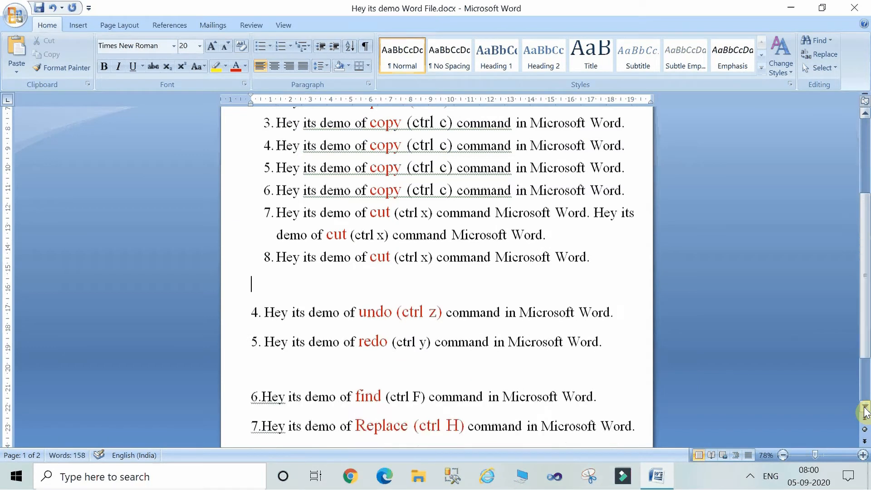
key(Delete)
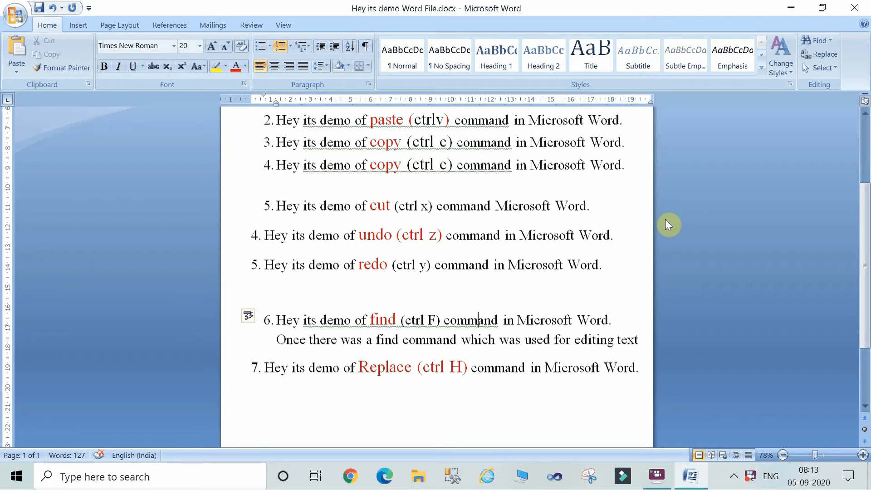
Step: Set up a find and replace that searches for "command" and substitutes "option"
key(ctrl+f)
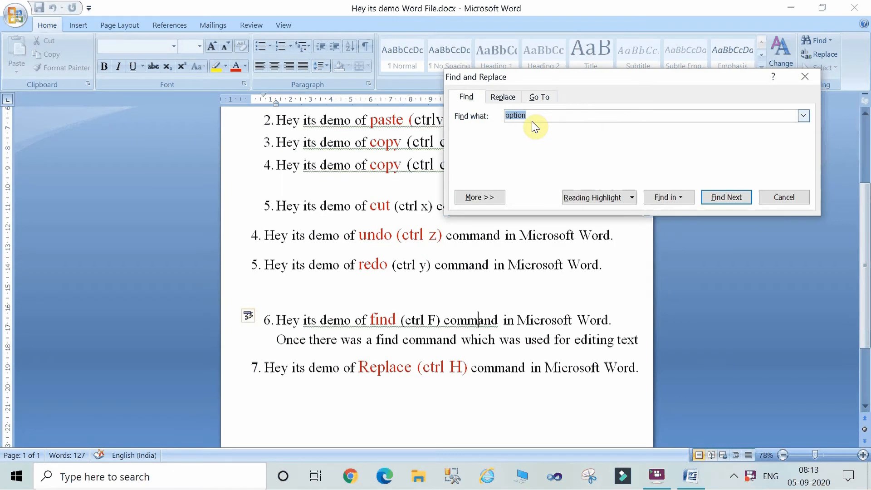
text(command)
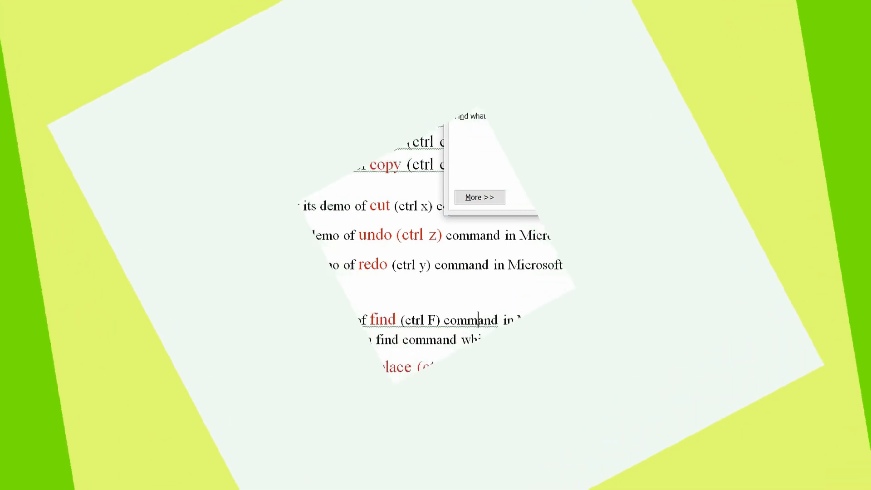
click(504, 98)
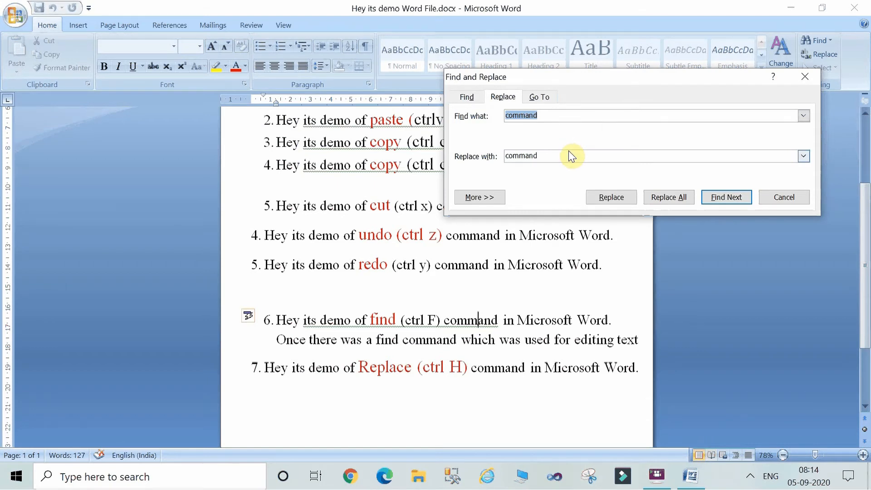
click(520, 154)
double_click(520, 154)
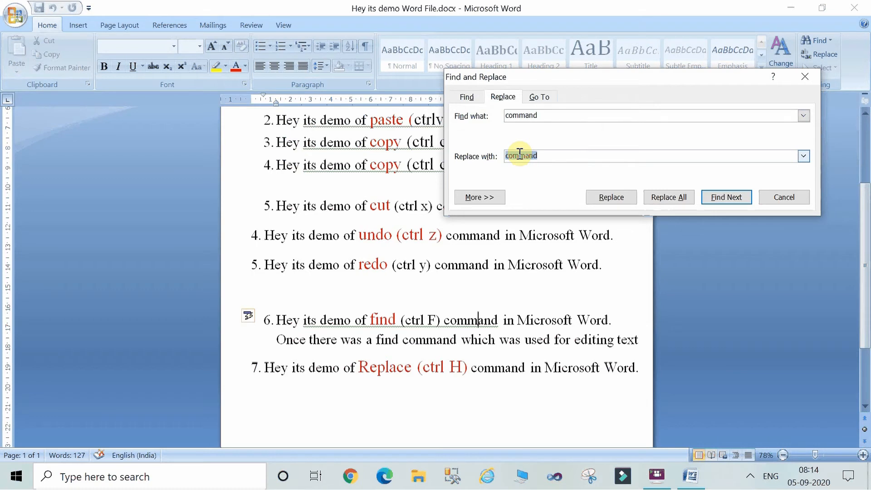
text(option)
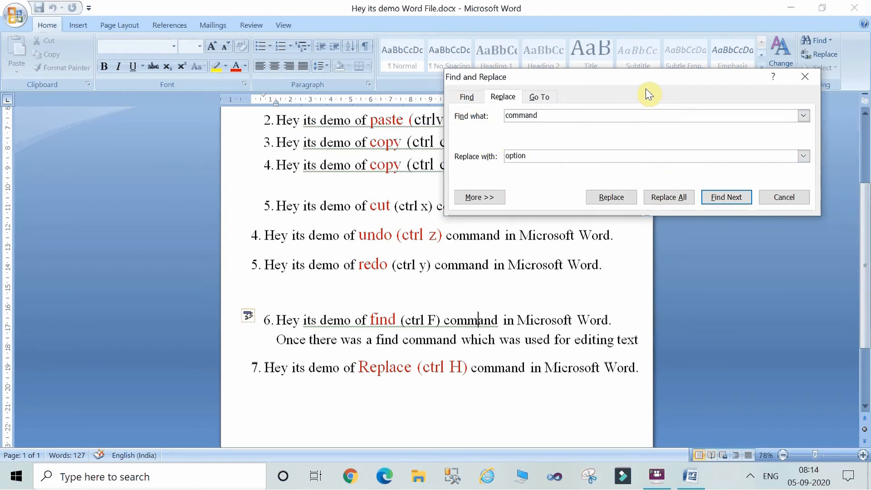
Step: Replace all occurrences in the document, check the list from its beginning, and close the Find and Replace dialog
drag(625, 85, 578, 113)
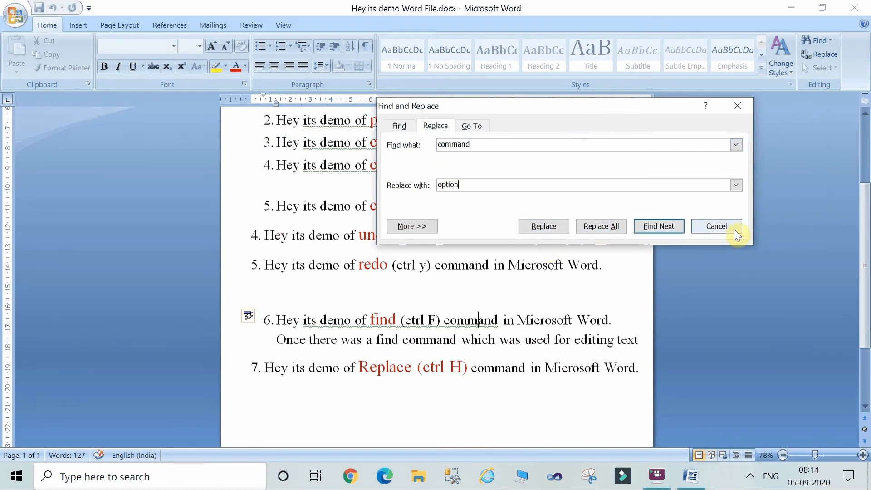
click(614, 226)
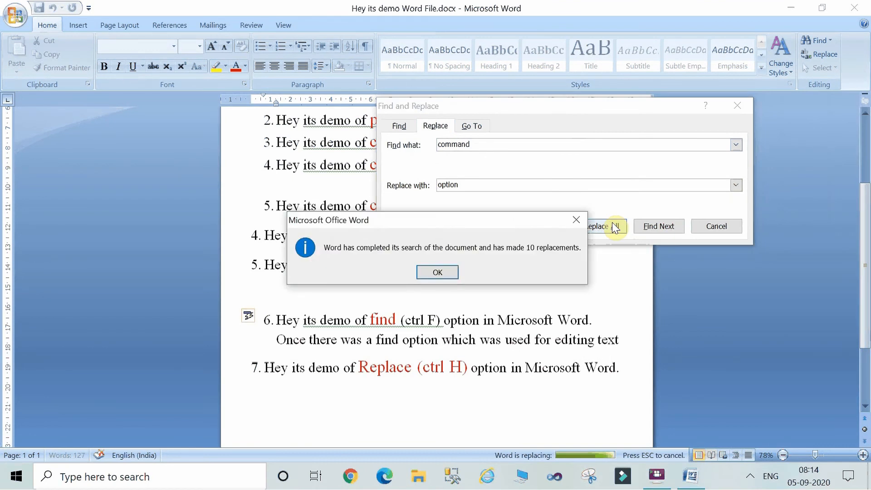
click(448, 268)
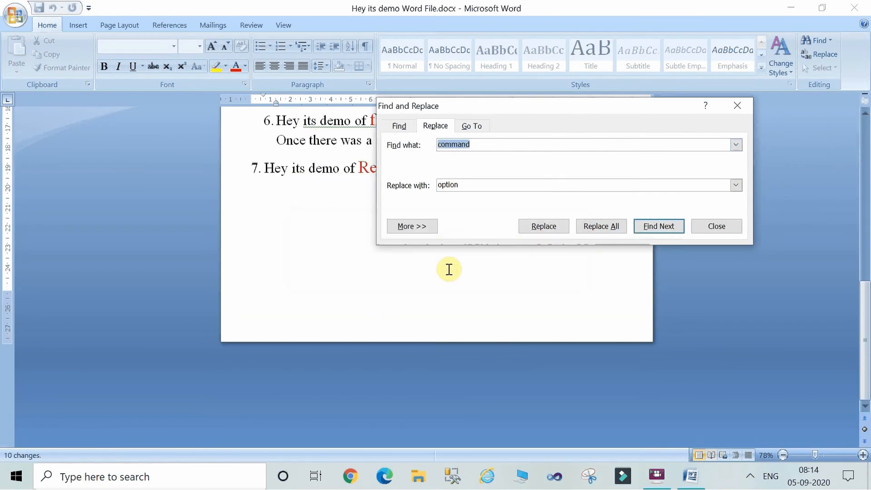
drag(611, 115, 706, 309)
click(866, 130)
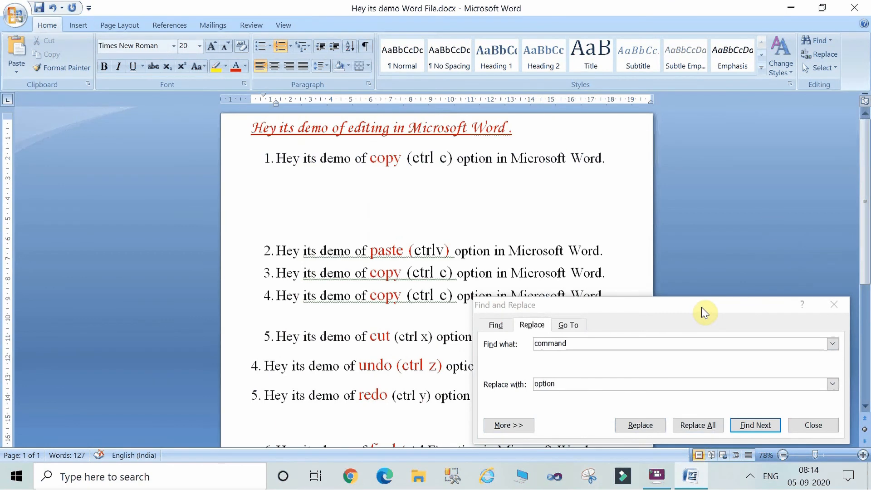
drag(702, 306, 299, 112)
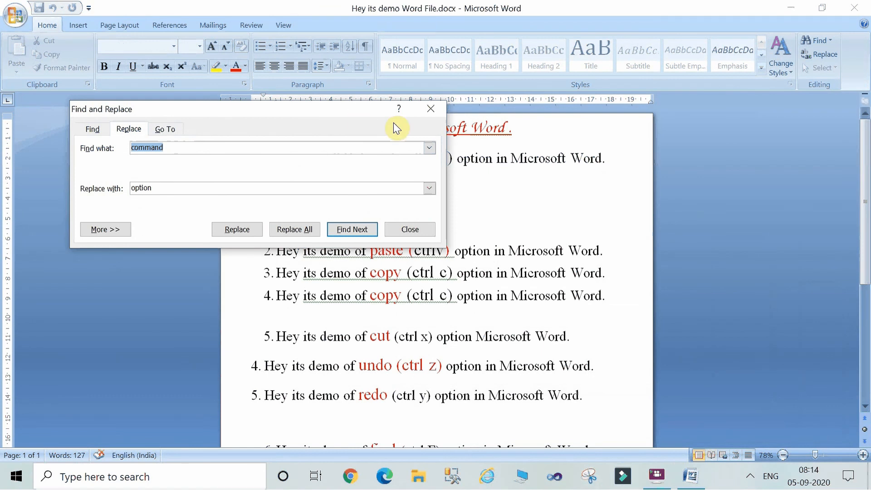
drag(340, 111, 562, 229)
click(663, 235)
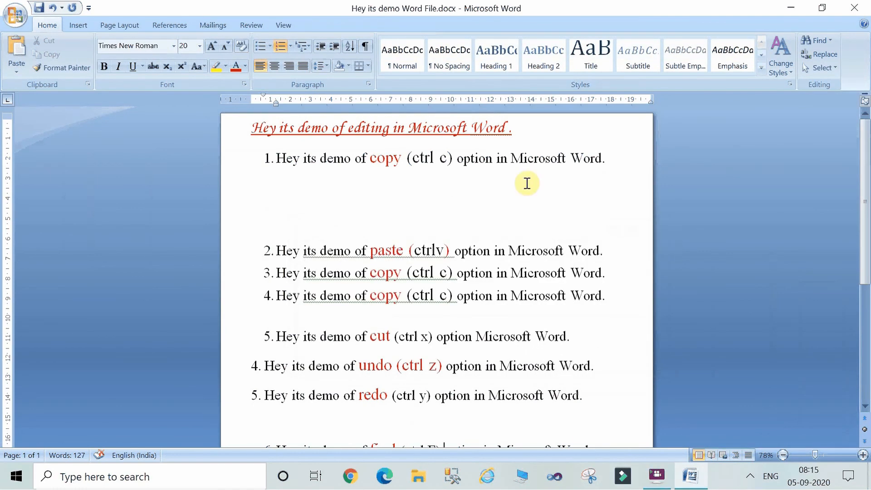
Step: Delete two of the blank lines between list items 1 and 2
click(371, 187)
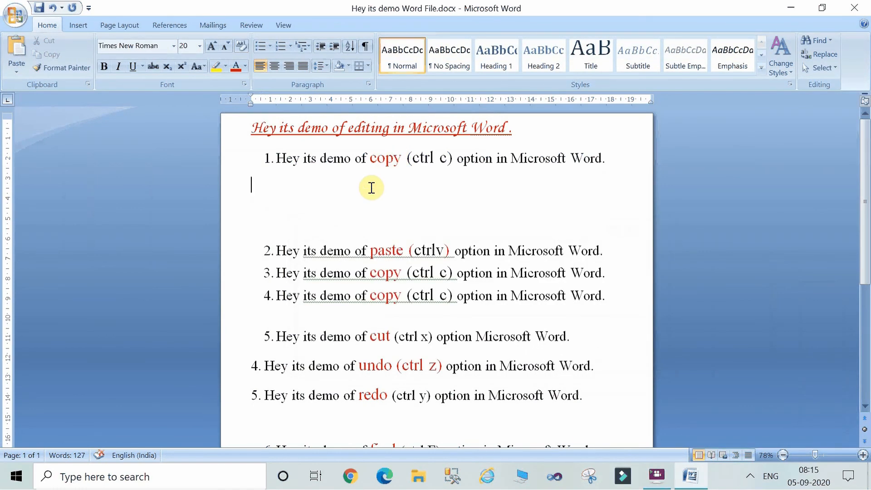
key(Delete)
key(Delete)
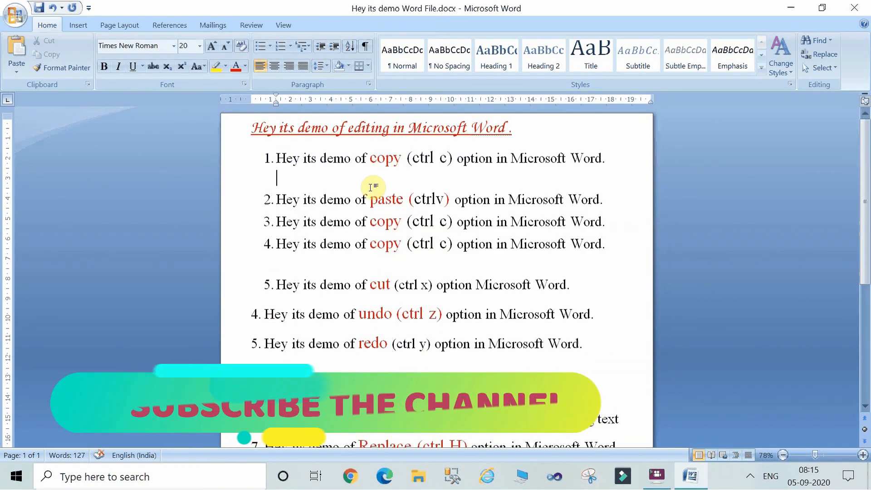